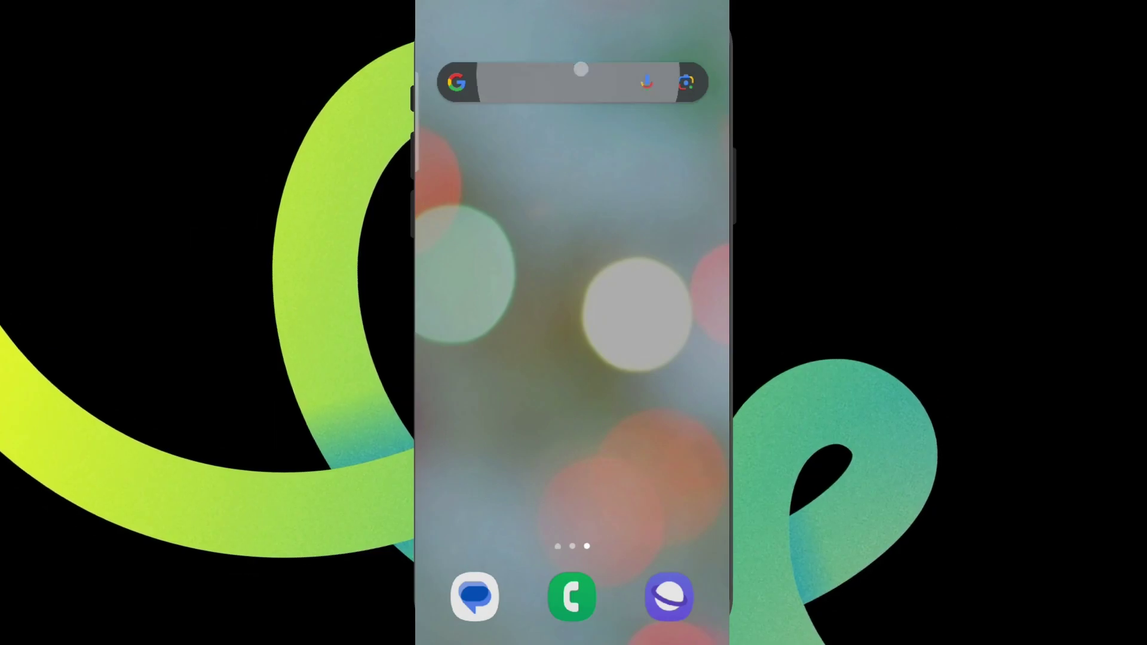
# Search Google for 'openai', go to openai.com's Log in page, and choose ChatGPT
pyautogui.click(568, 72)
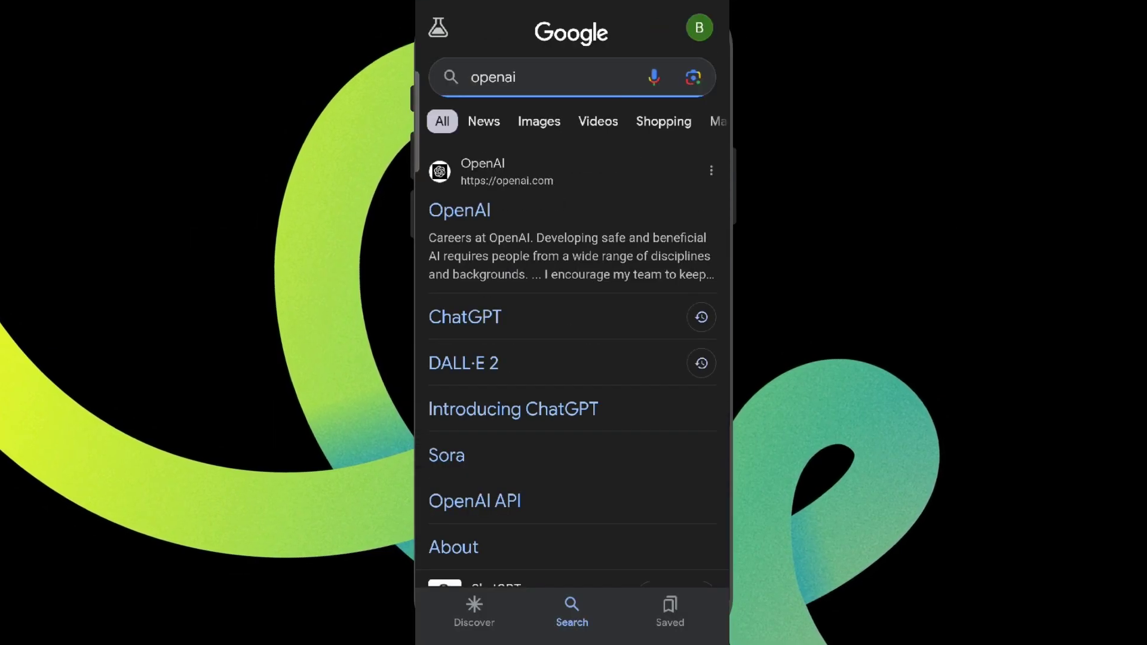
pyautogui.click(459, 210)
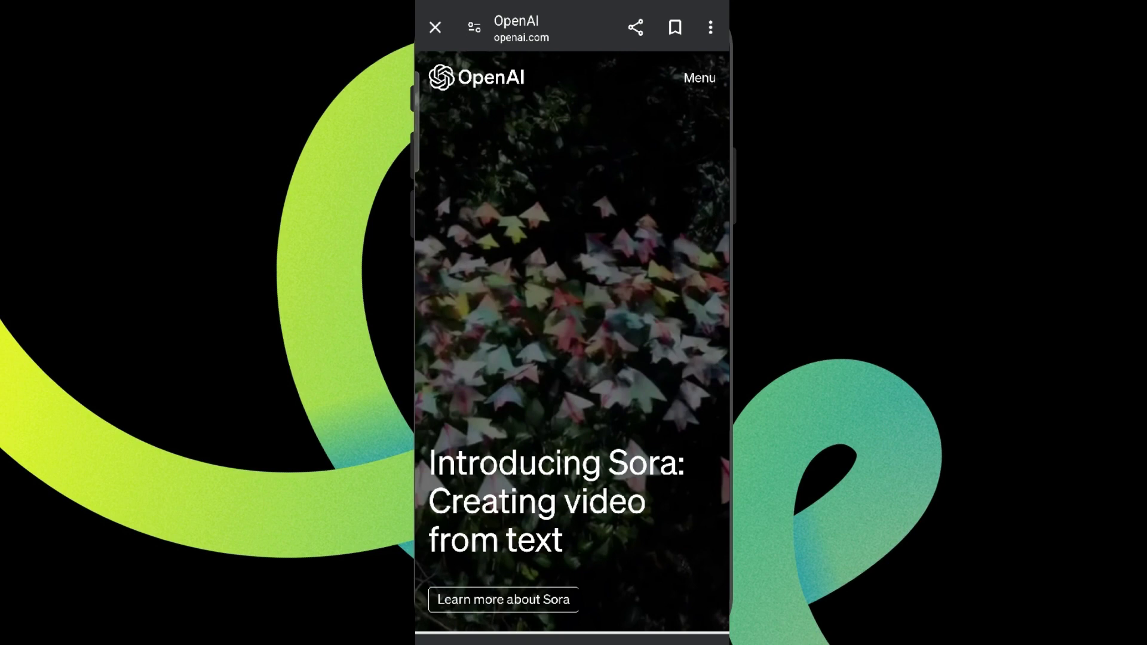
pyautogui.click(701, 77)
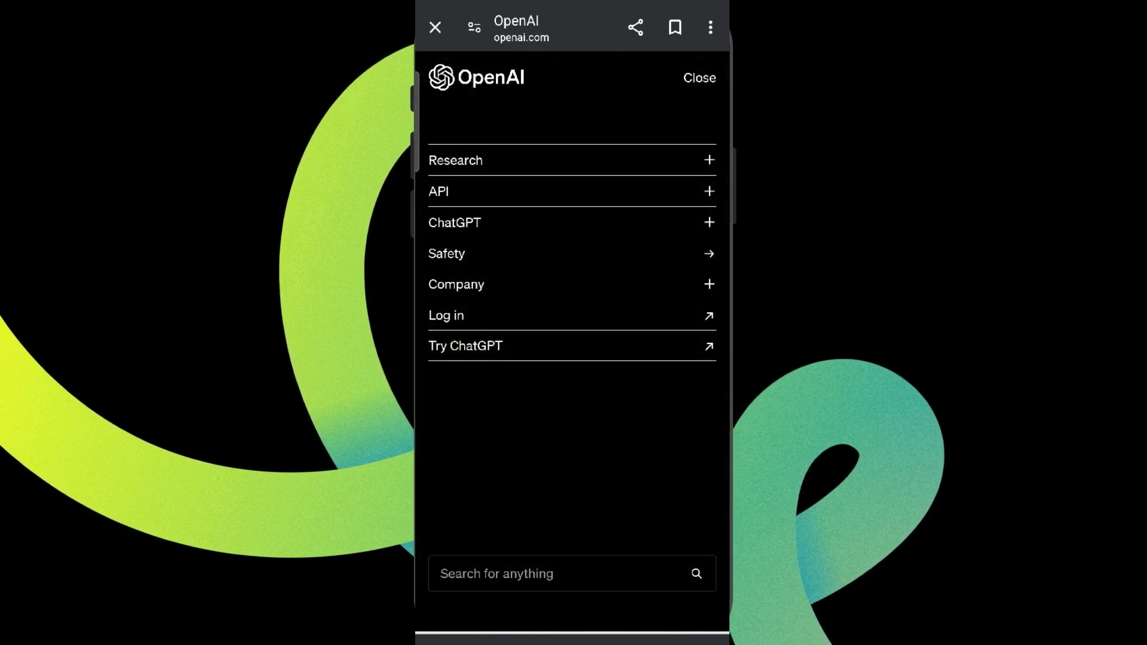
pyautogui.click(495, 313)
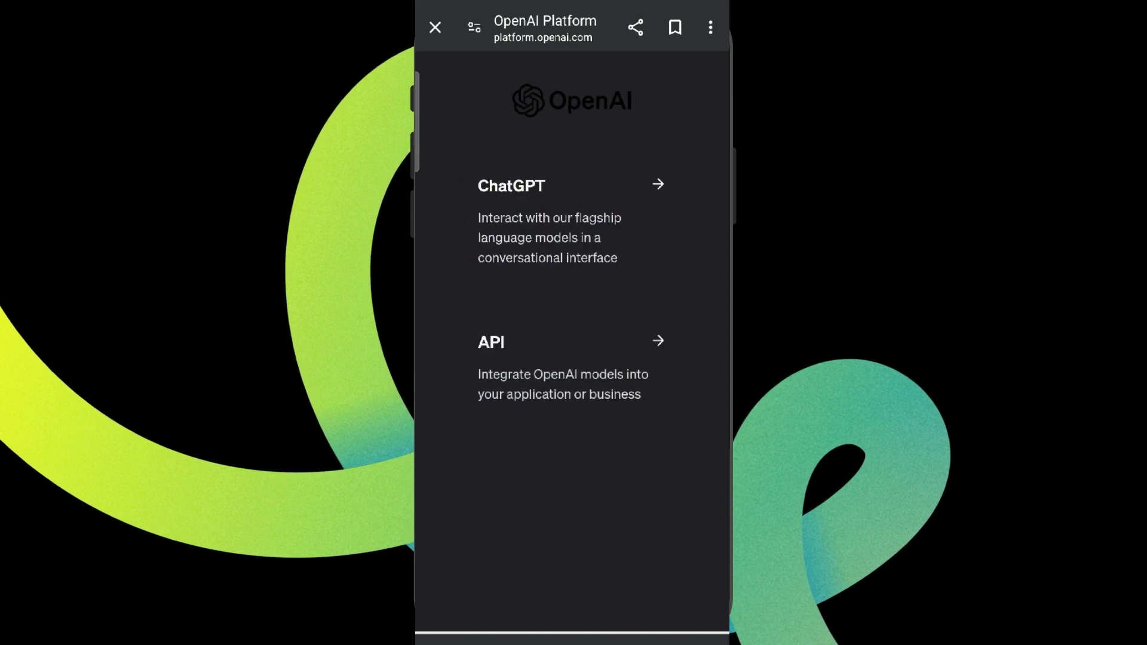
pyautogui.click(545, 217)
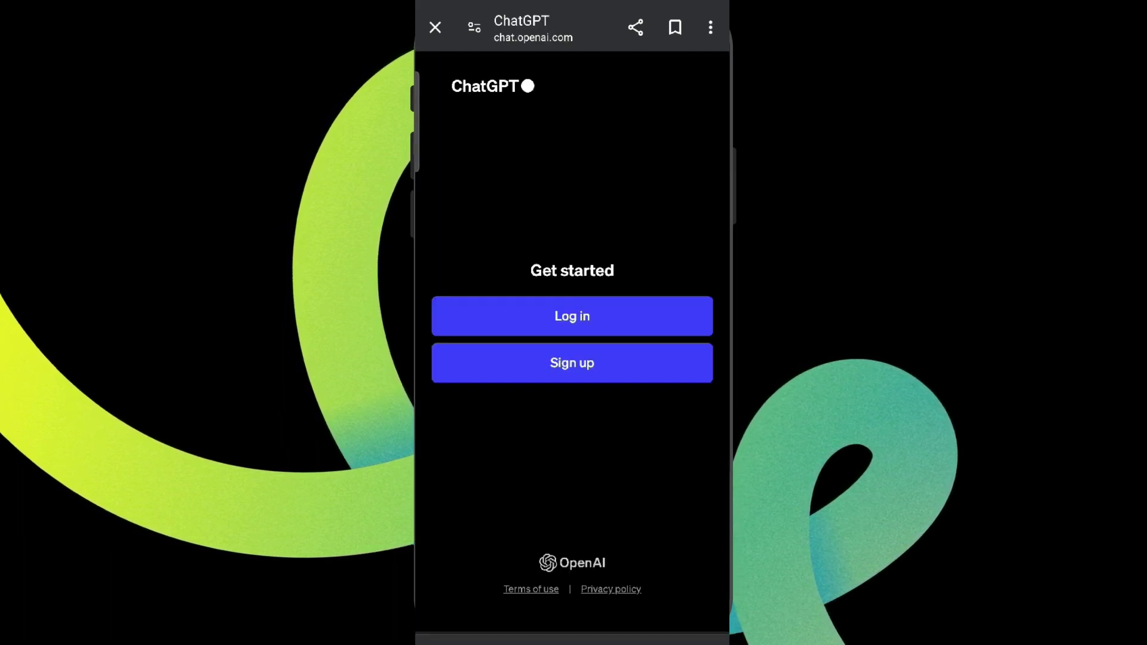
# Log in to ChatGPT with the autofilled account email and continue to the password step
pyautogui.click(607, 313)
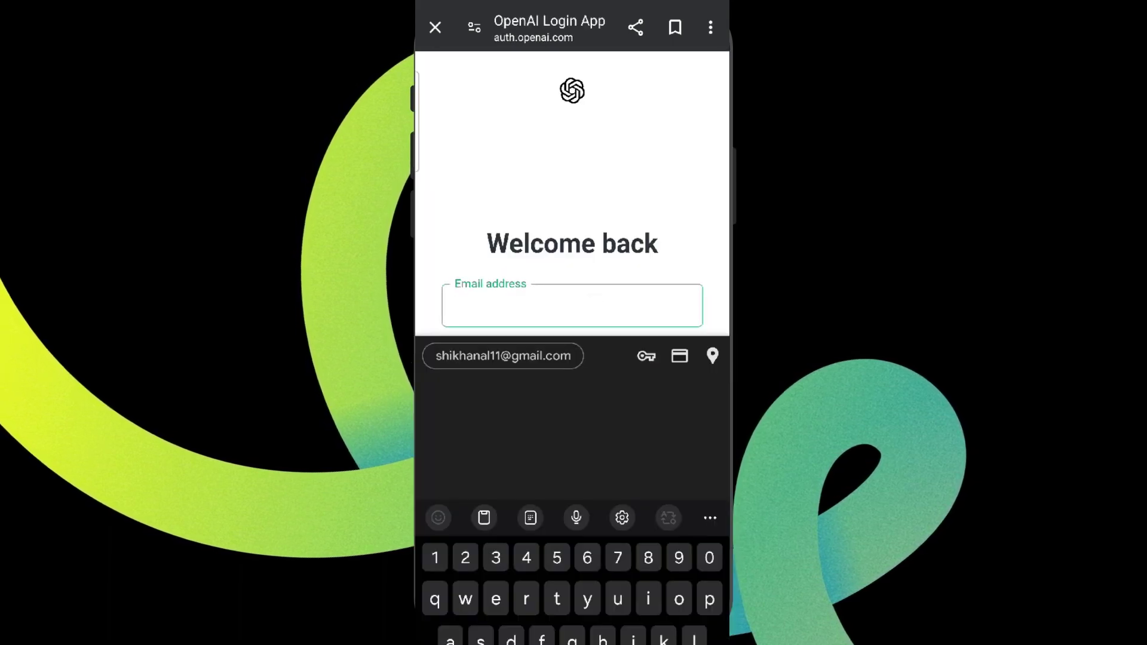
pyautogui.click(500, 353)
pyautogui.scroll(-2, 678, 182)
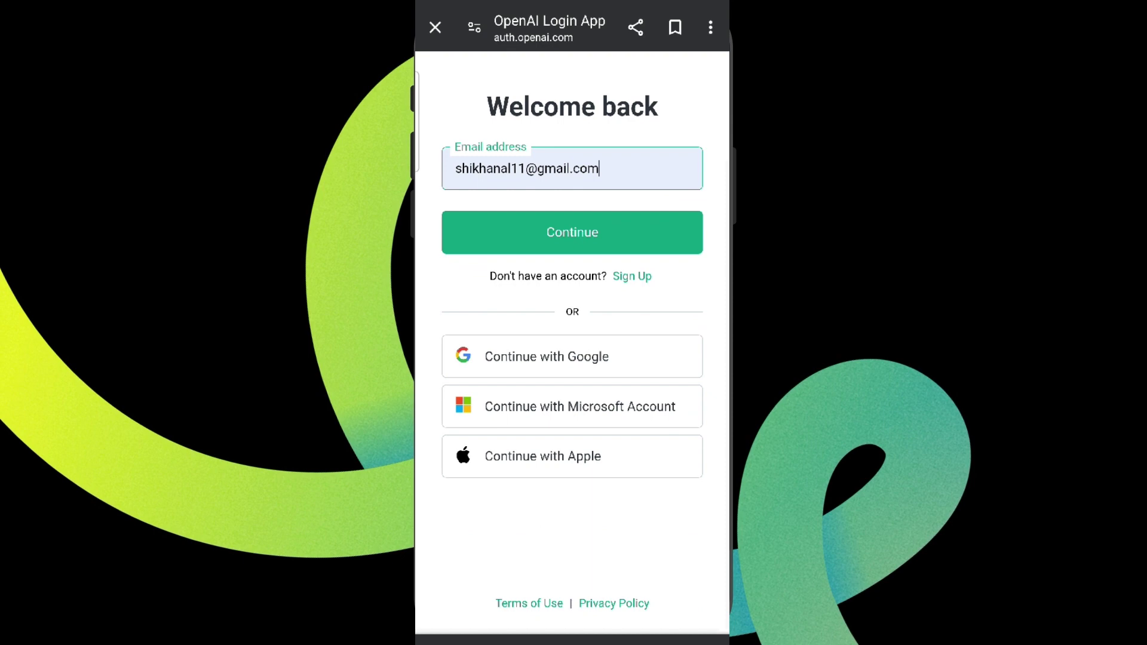
pyautogui.click(621, 224)
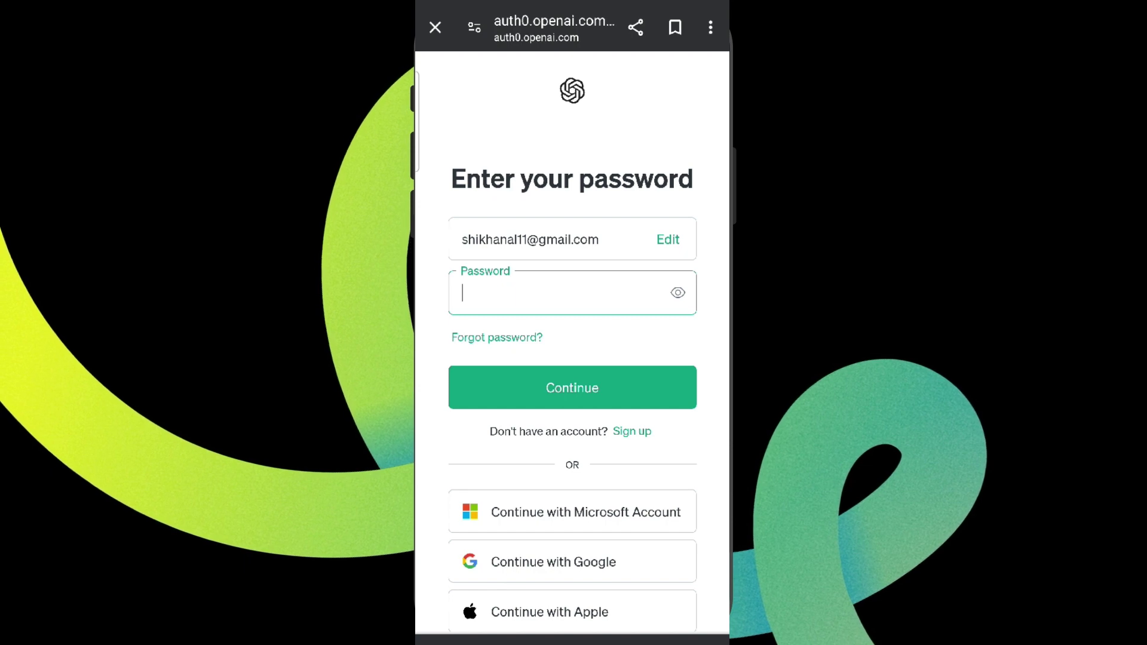
# Send password-reset instructions to the prefilled email, then go back to the home screen
pyautogui.click(497, 337)
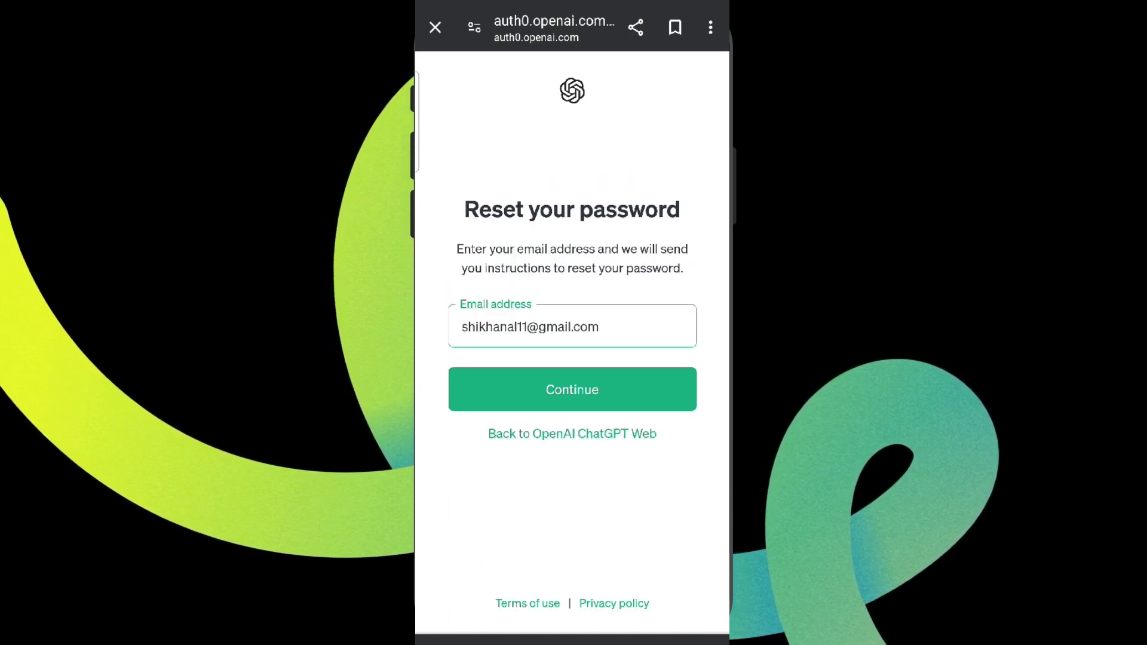
pyautogui.click(609, 387)
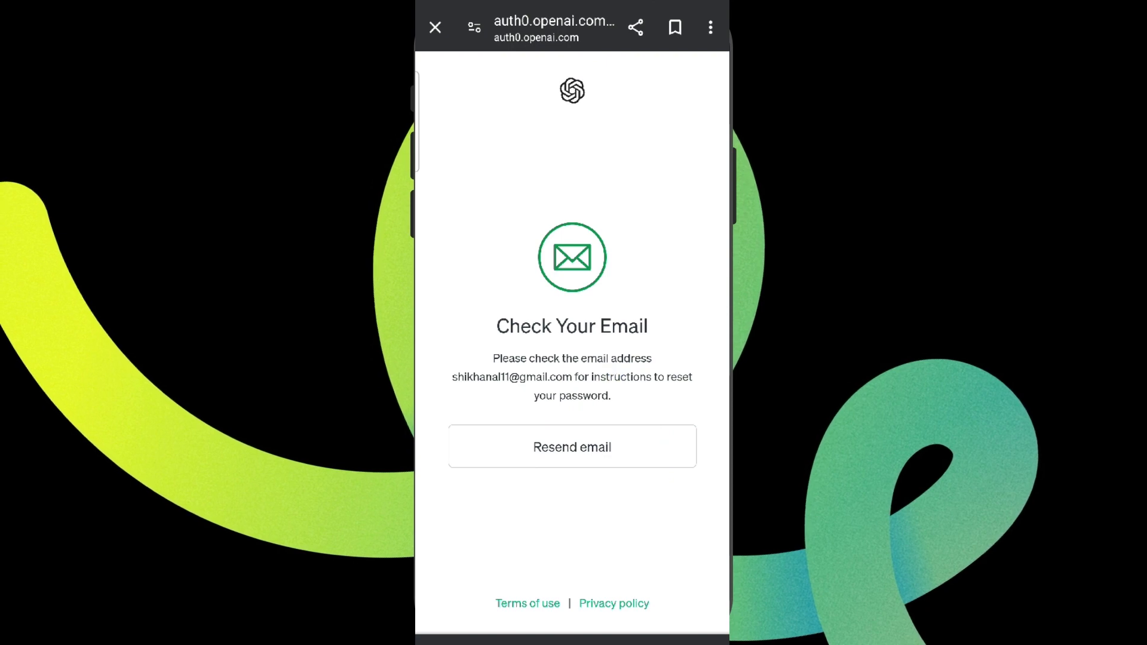
pyautogui.press('Home')
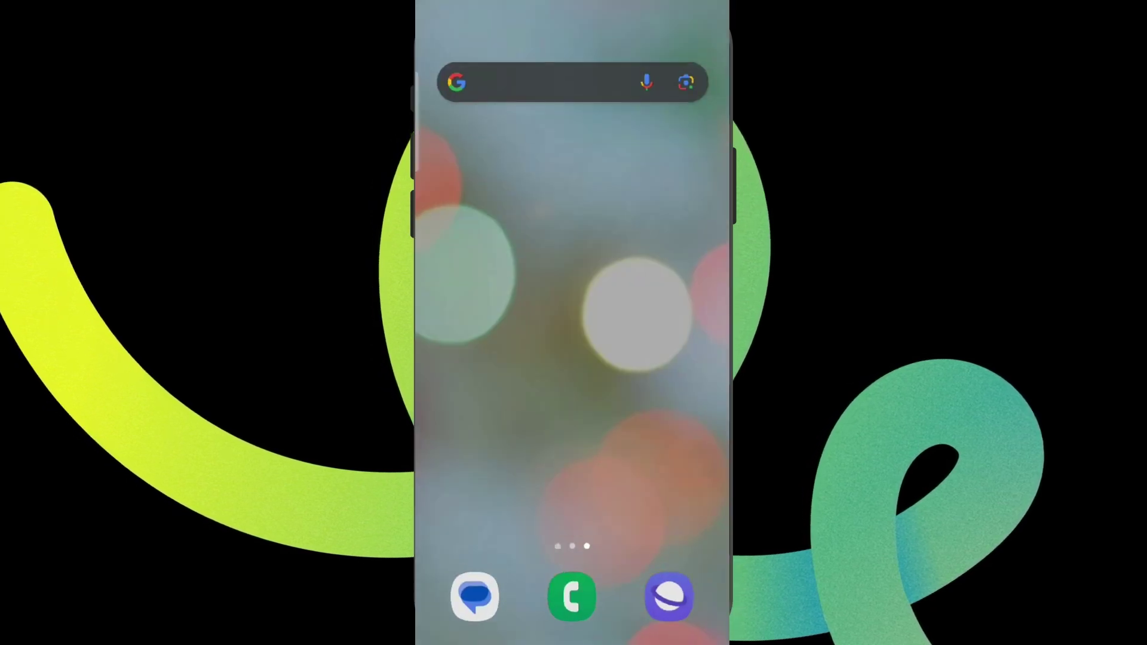